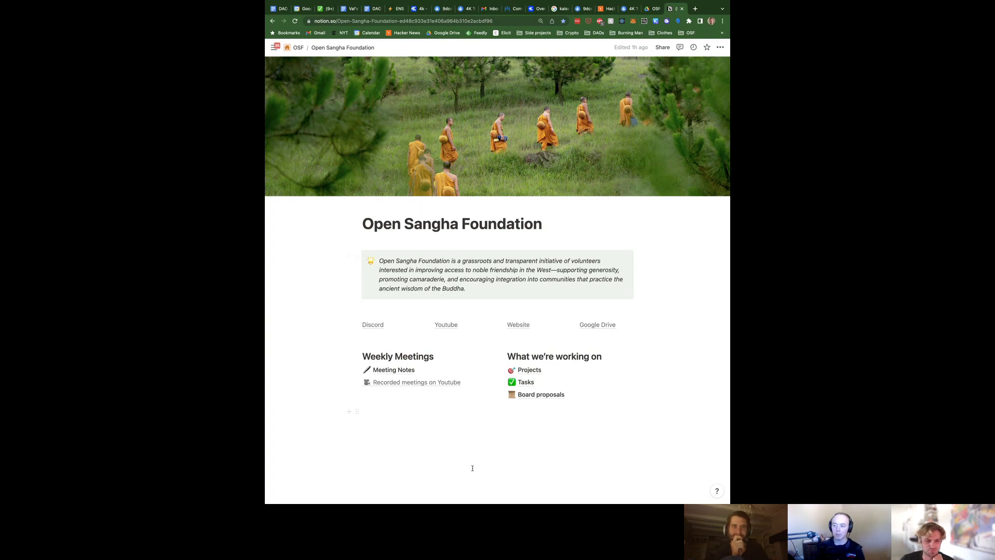
left_click(402, 370)
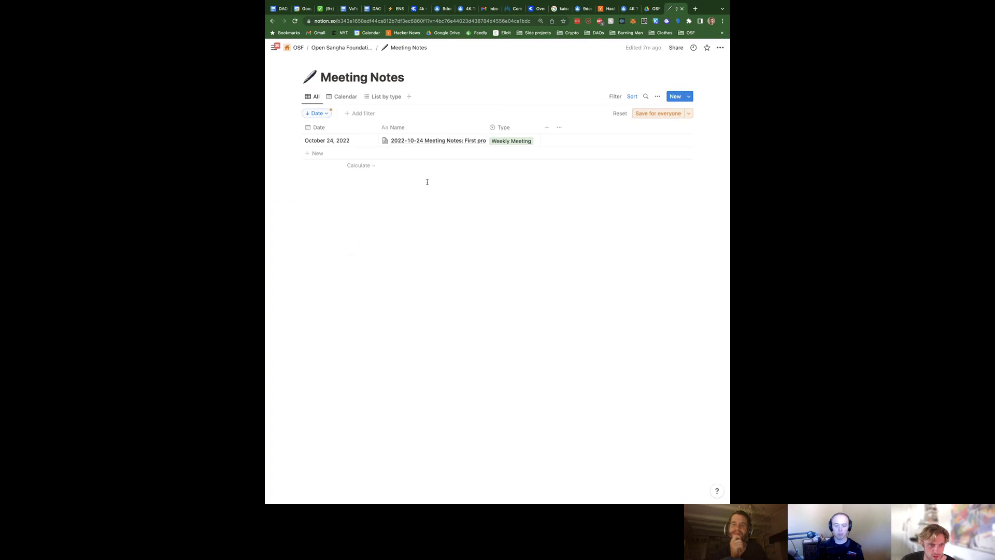
left_click(469, 140)
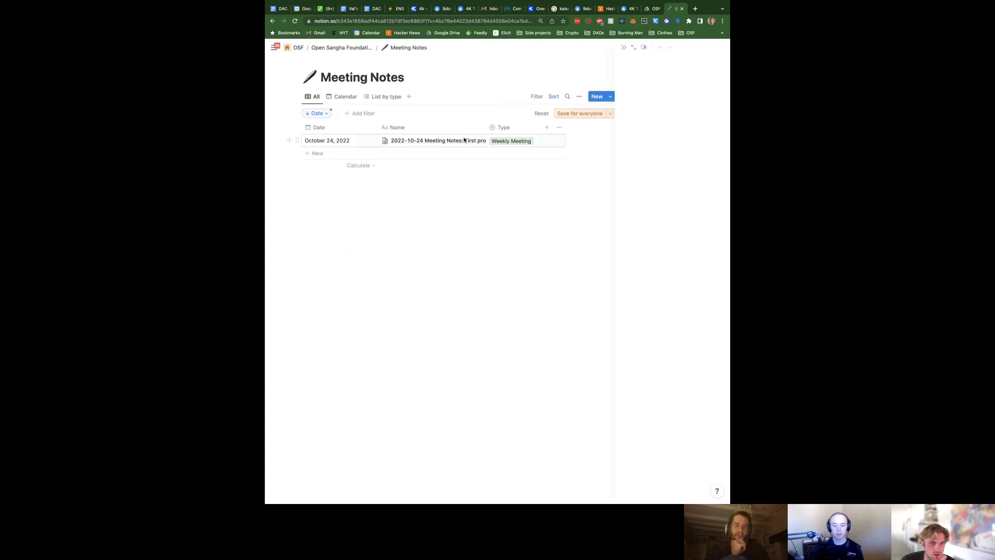
left_click(505, 47)
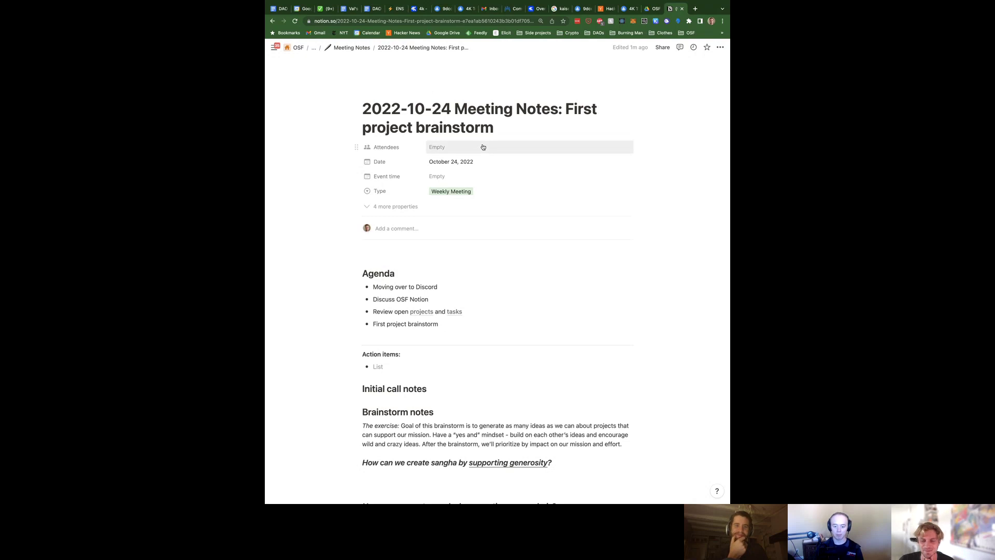
scroll(486, 262, "down", 3)
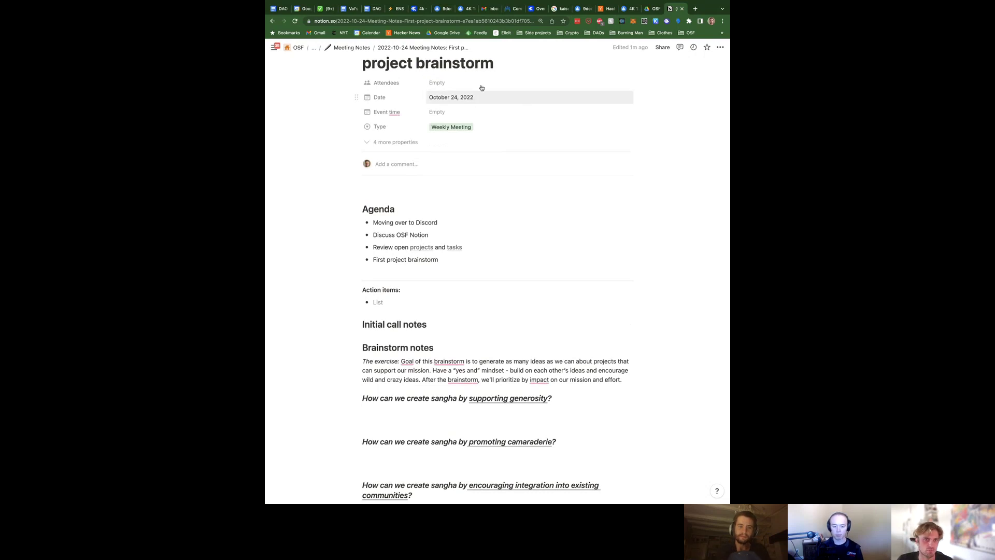
scroll(480, 88, "up", 3)
left_click(346, 48)
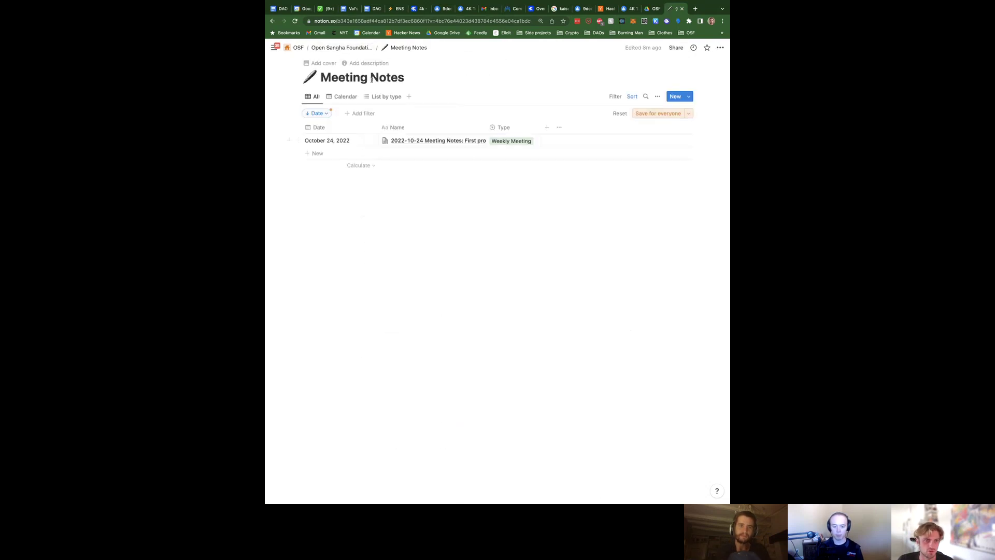
left_click(353, 47)
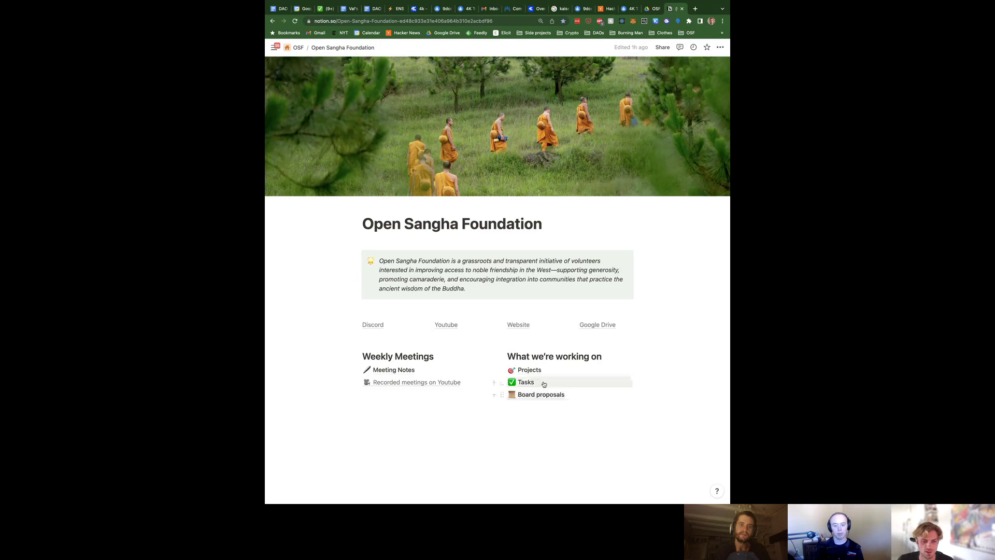
On the Tasks board, widen the Task name column and add a task under Transition to discord
left_click(526, 382)
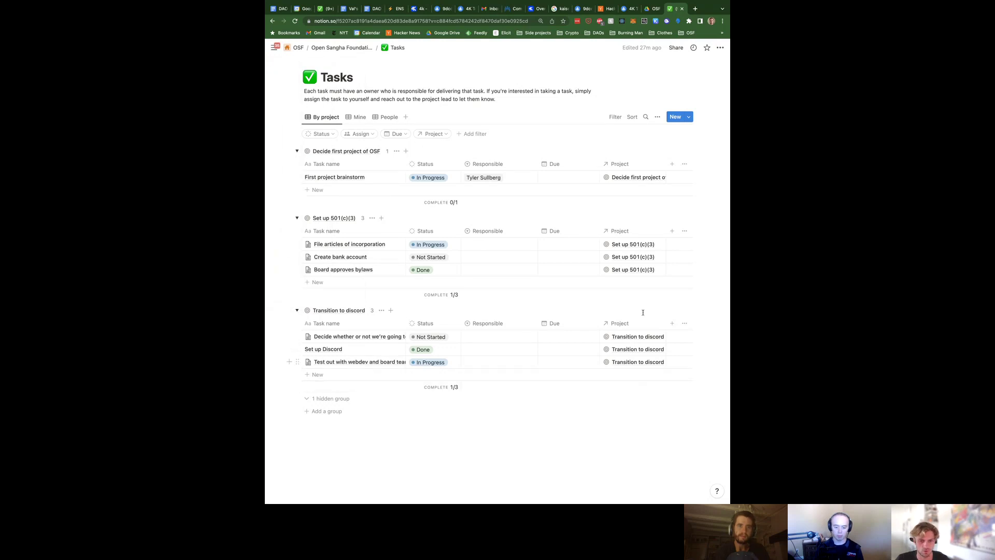
left_click_drag(406, 324, 456, 324)
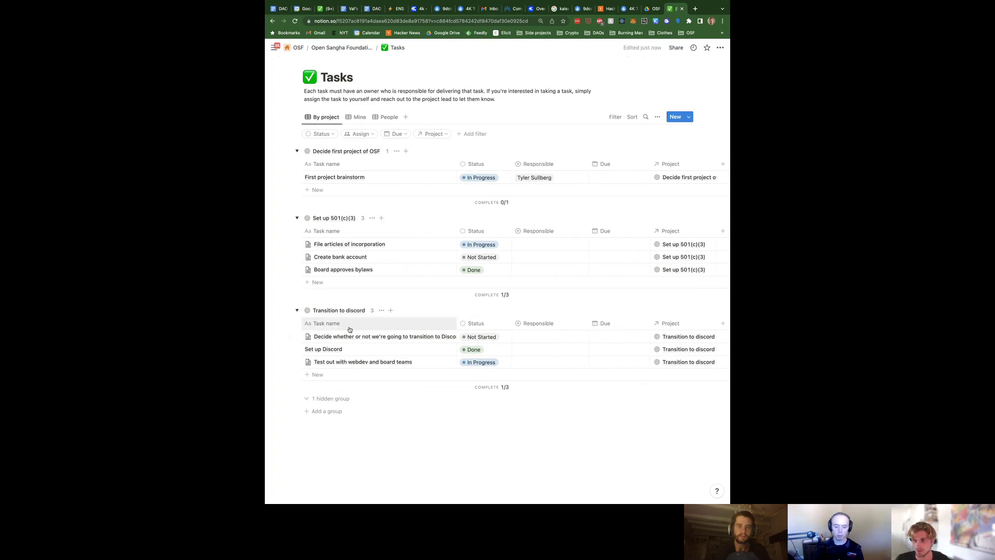
left_click(322, 378)
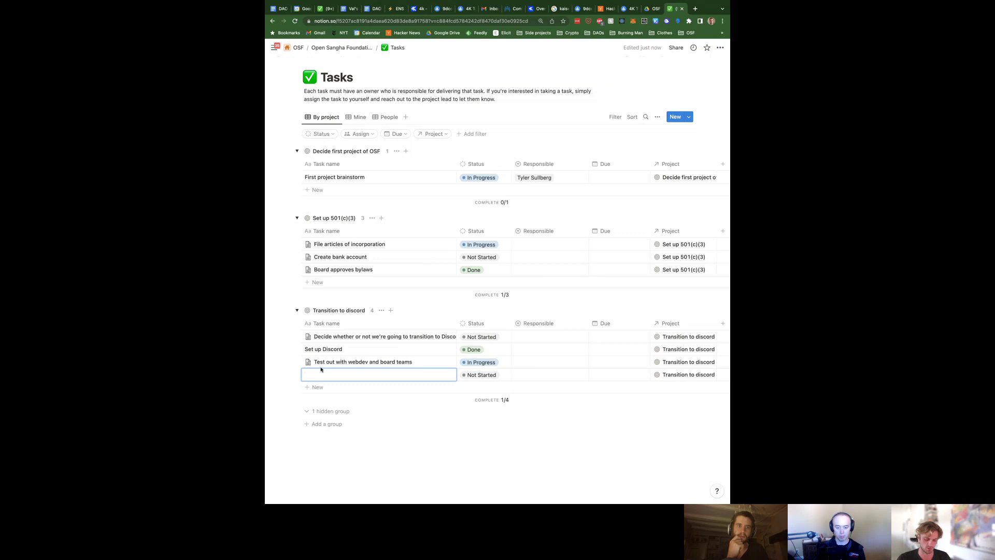
Name the task 'Change link on website from Skype to Discord', assign its responsible owner, and add another row
type("e link on")
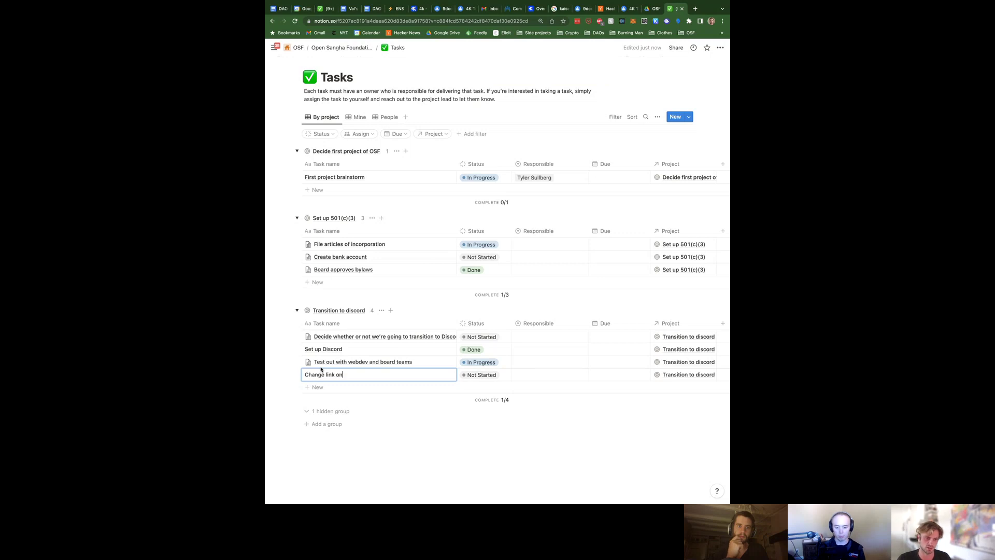
type(" website from Skype to")
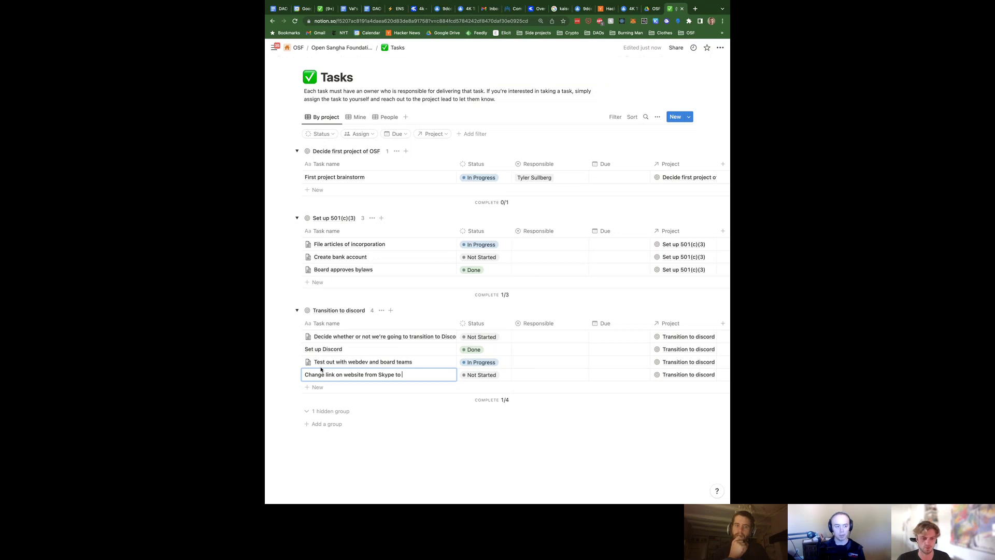
type("Discord")
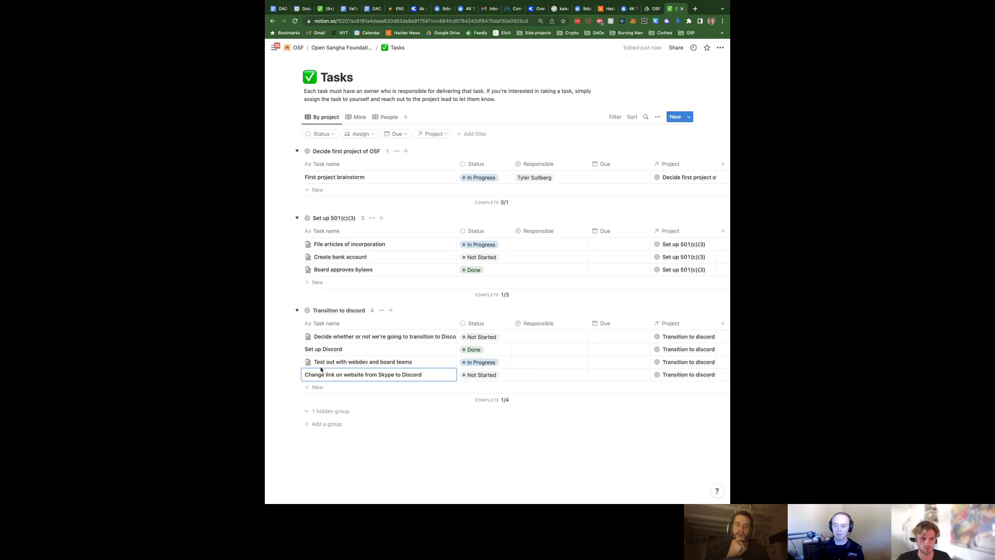
left_click(524, 375)
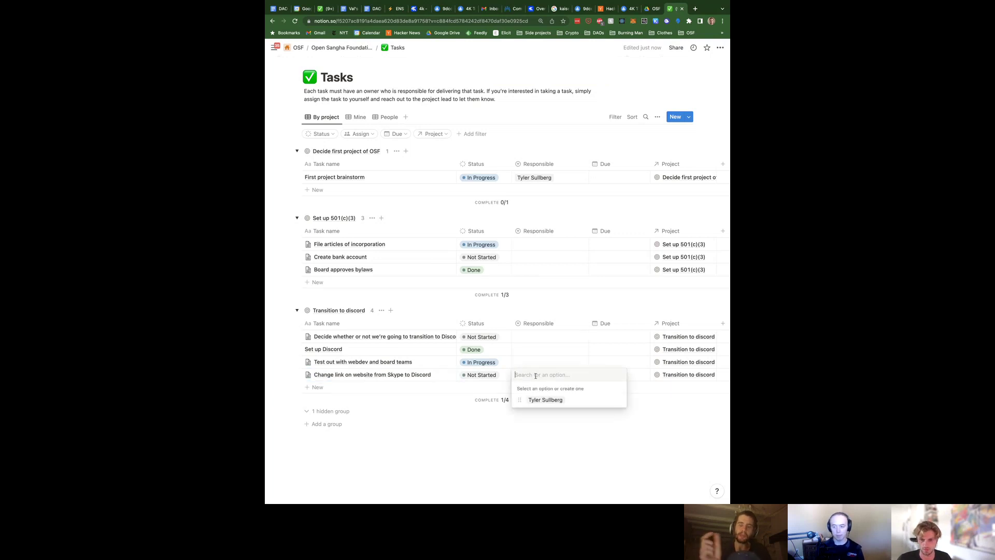
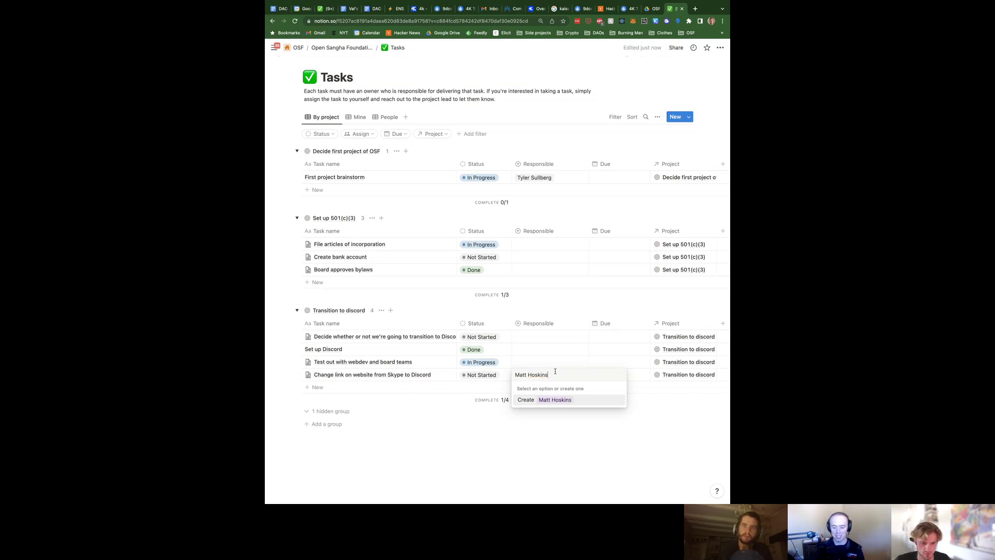
key("Return")
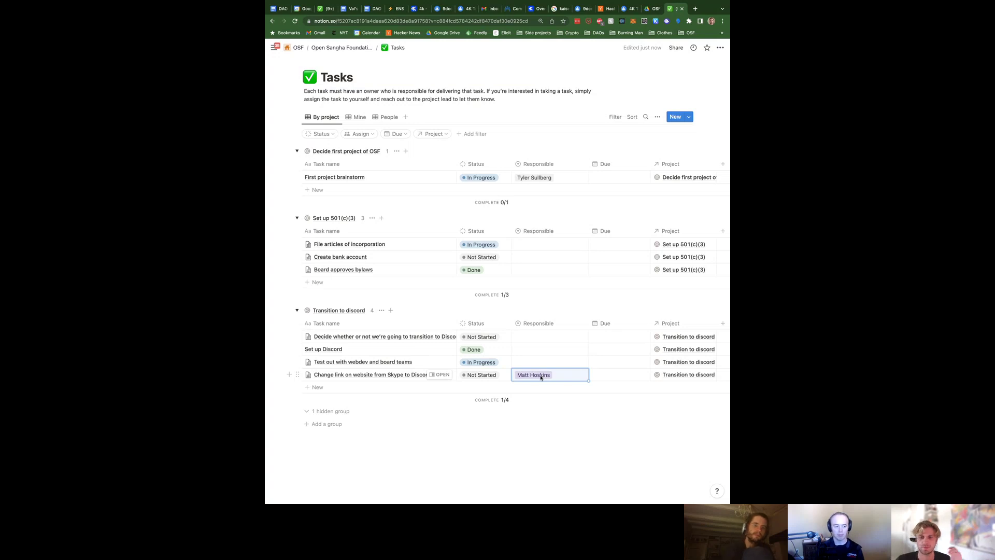
left_click(340, 387)
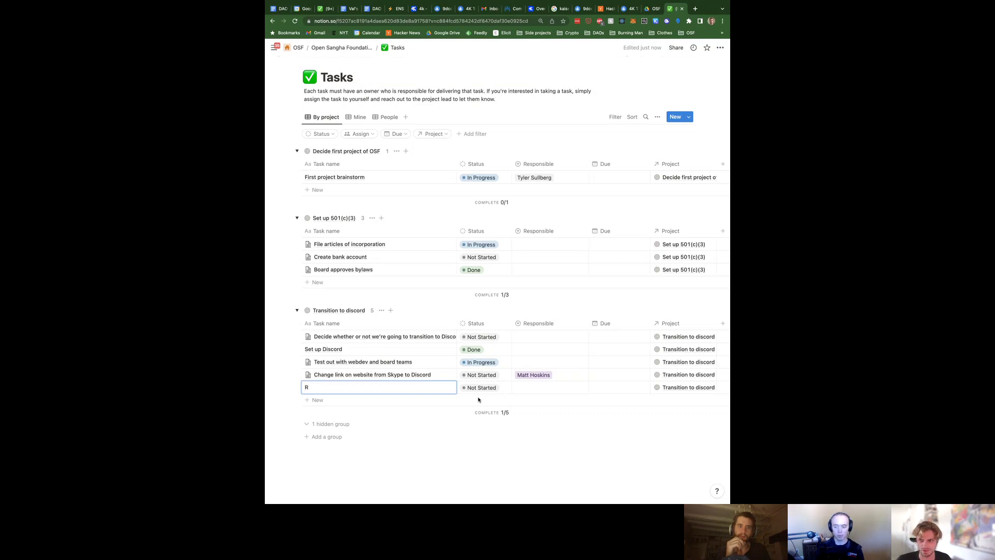
Delete the blank fifth row from the Transition to discord group
type("m")
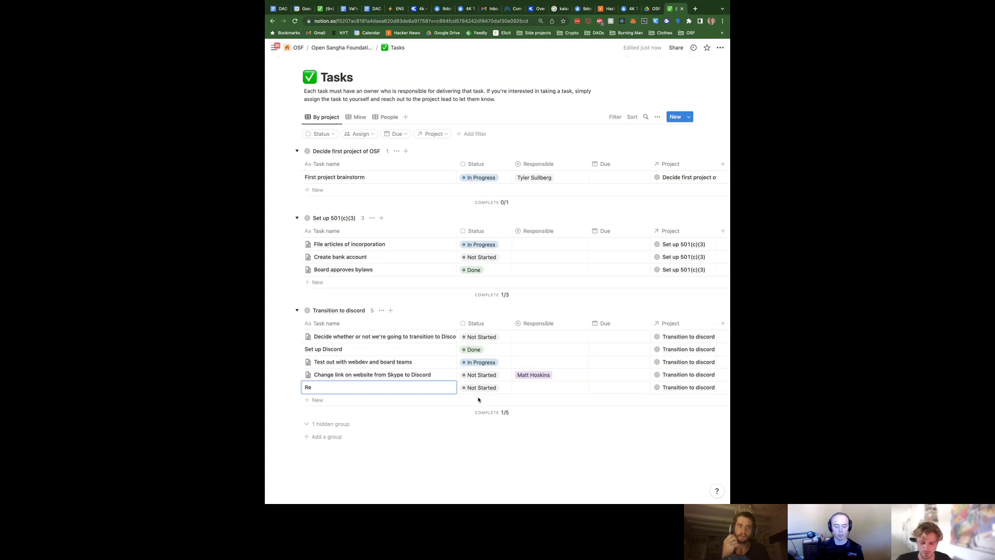
type("in")
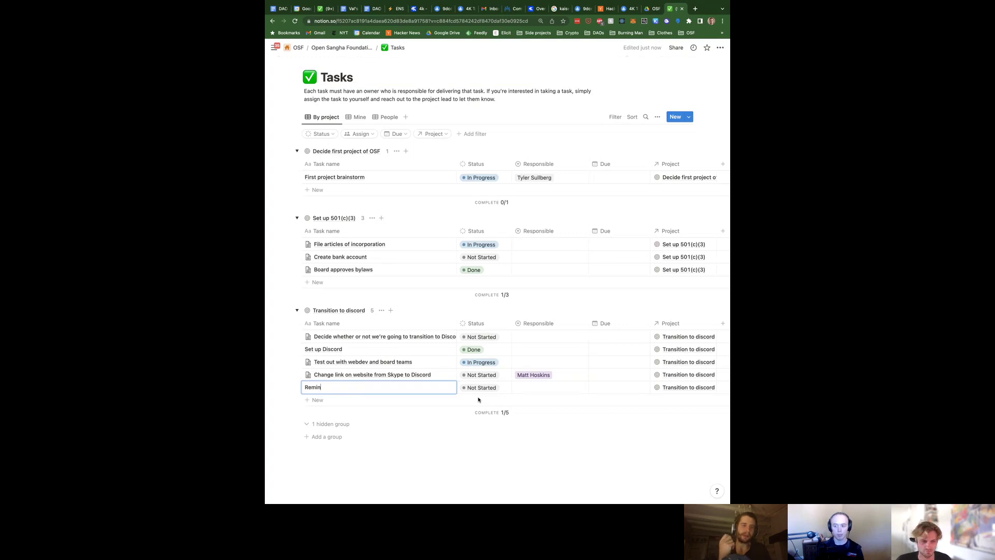
key("BackSpace")
key("BackSpace")
key("BackSpace")
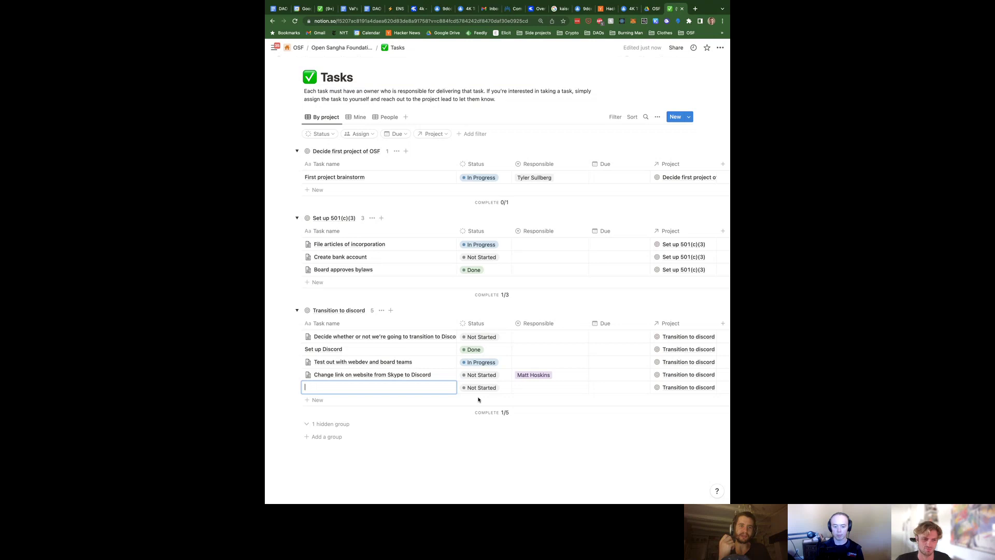
key("Escape")
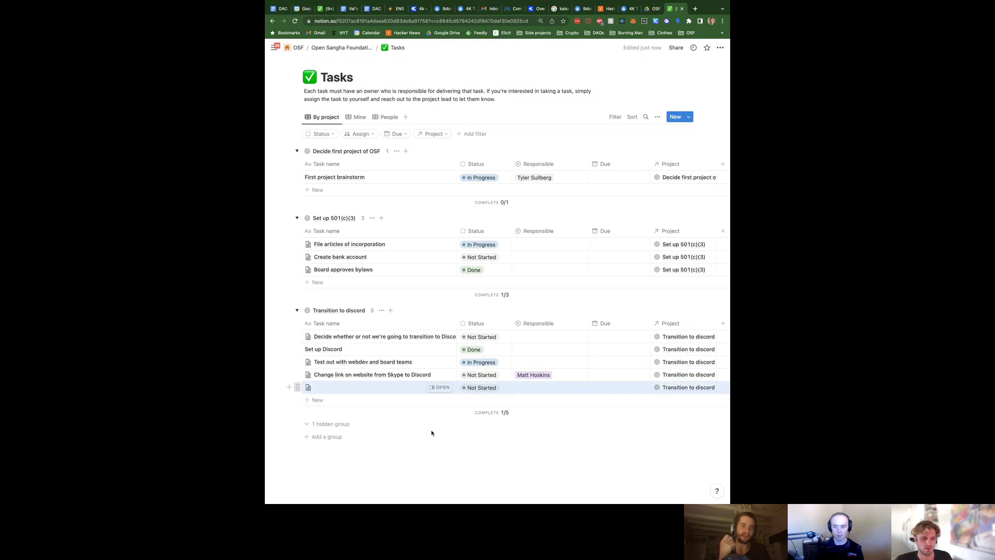
left_click(298, 387)
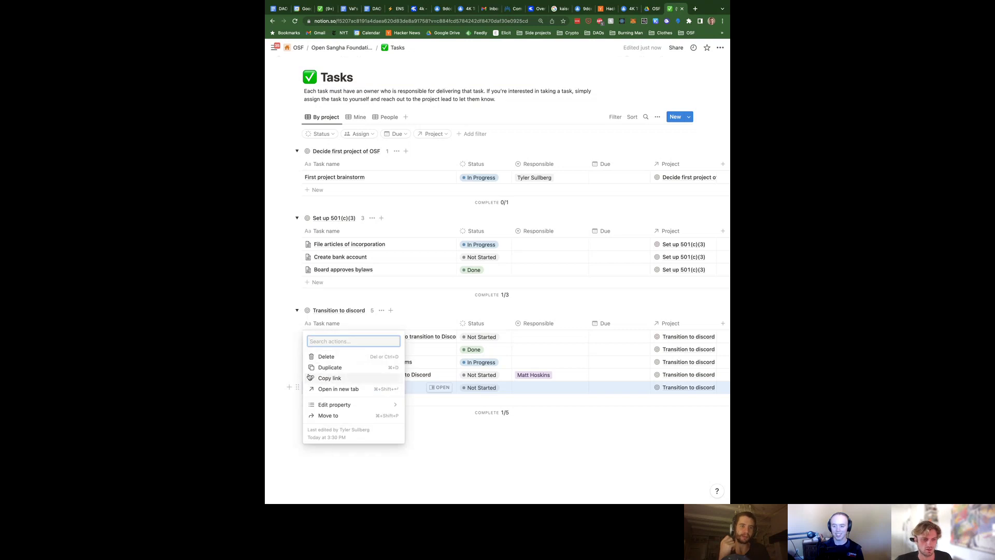
left_click(325, 356)
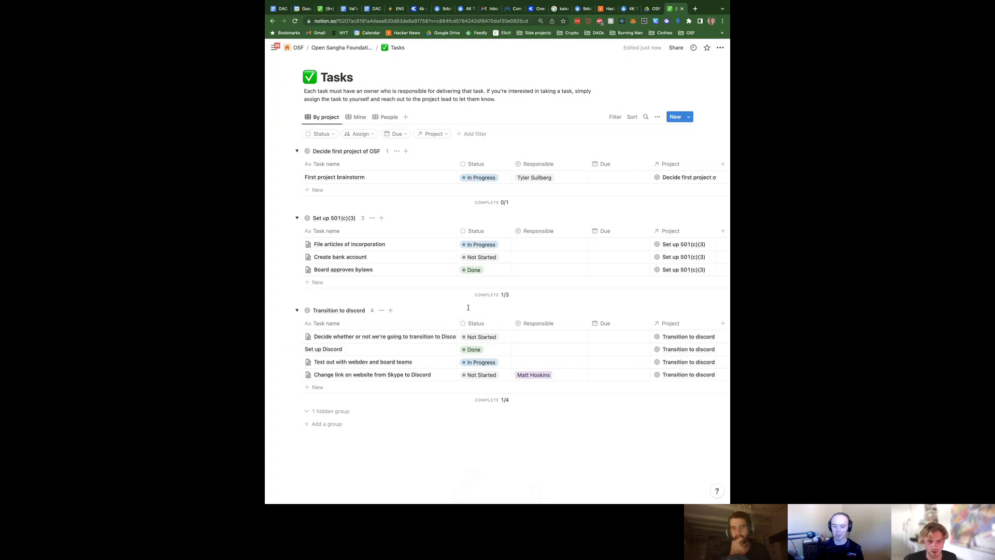
Assign owners to 'File articles of incorporation' and 'Board approves bylaws'
left_click(524, 245)
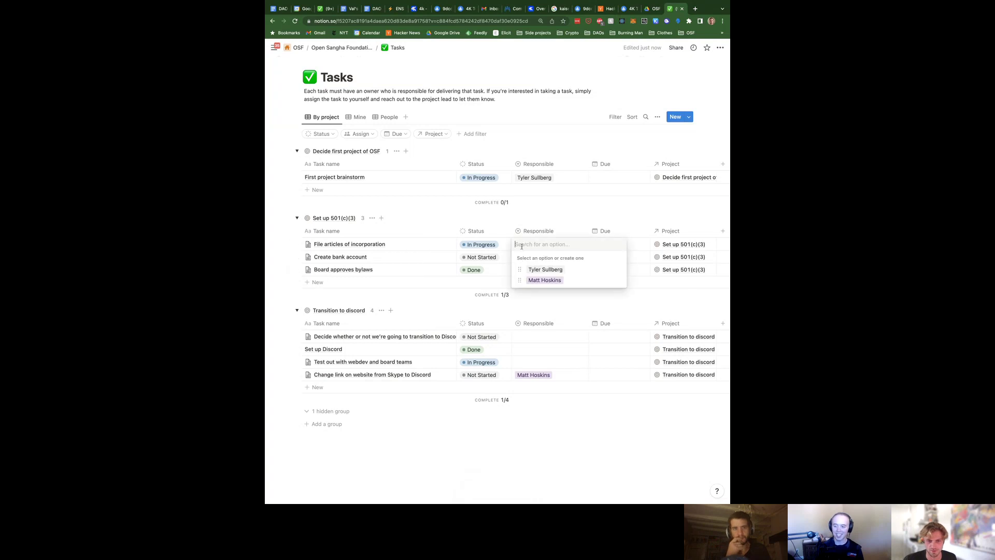
left_click(413, 288)
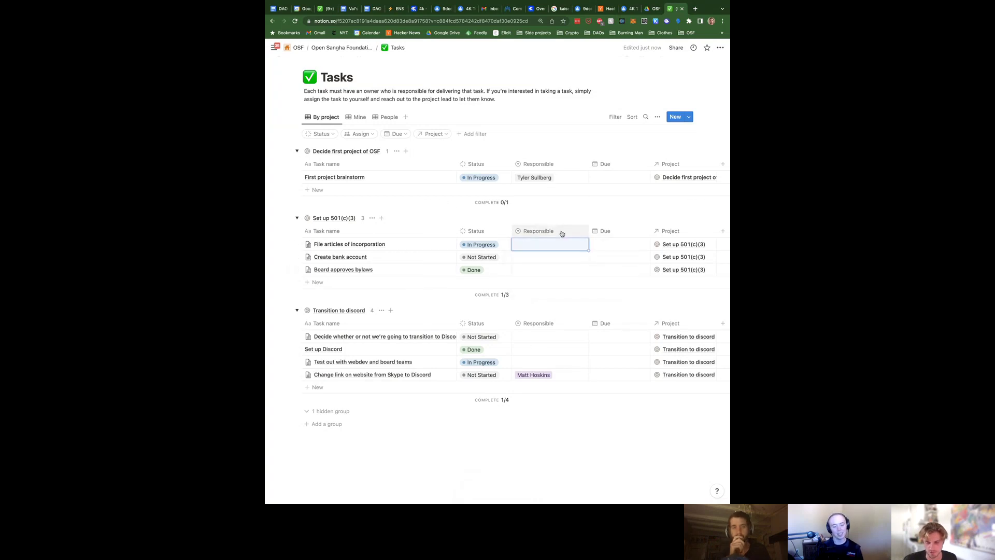
left_click(522, 248)
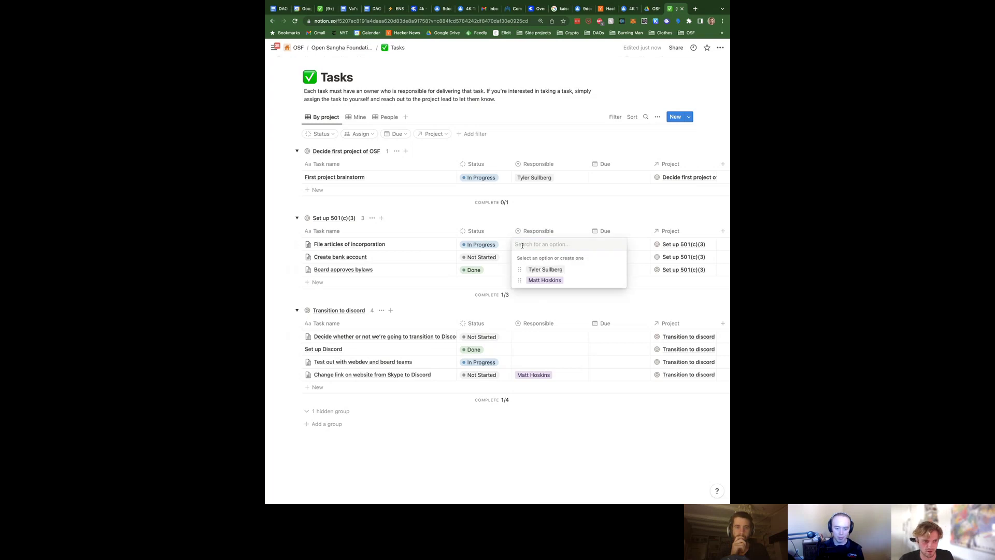
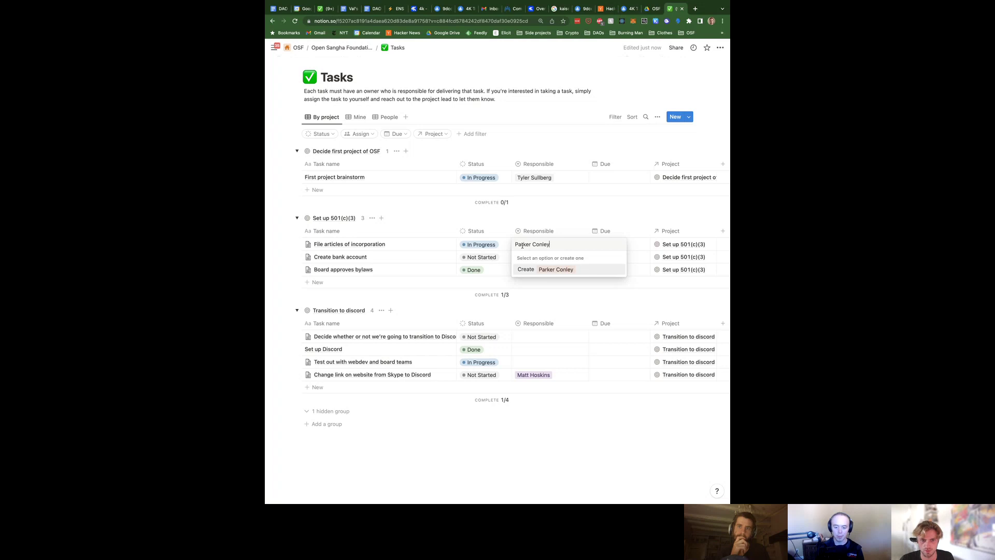
key("Return")
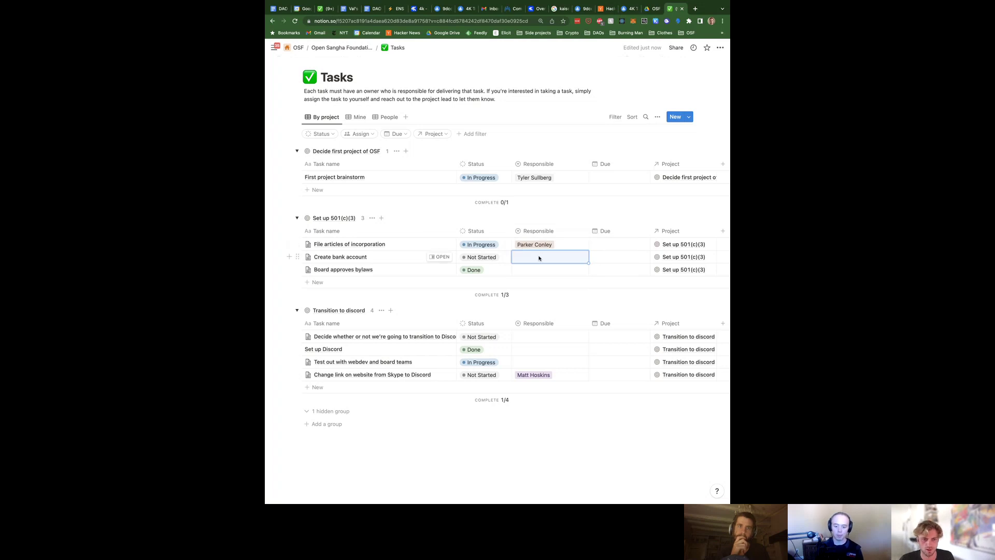
left_click(533, 269)
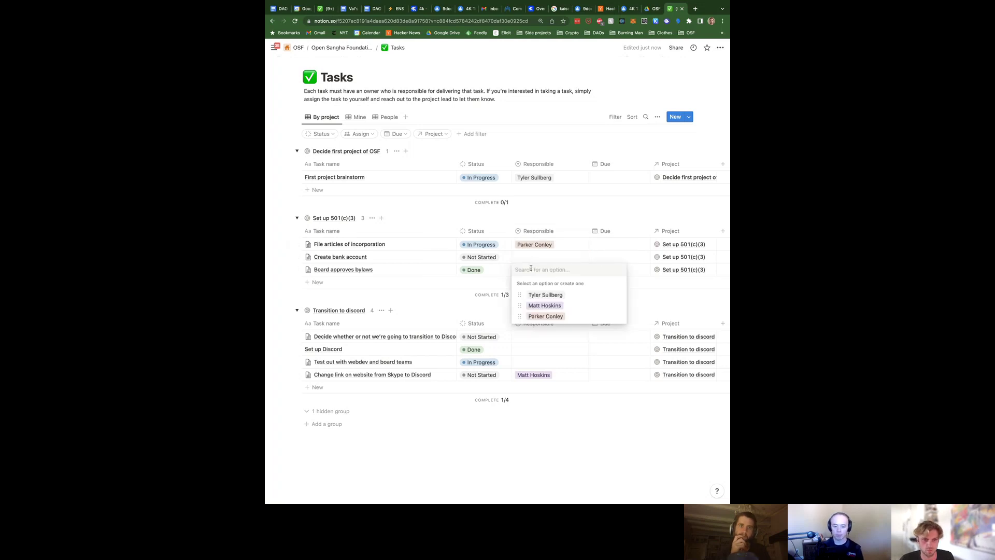
left_click(545, 295)
Assign an owner to the Discord-decision task and set its Status to Done
scroll(622, 264, "right", 2)
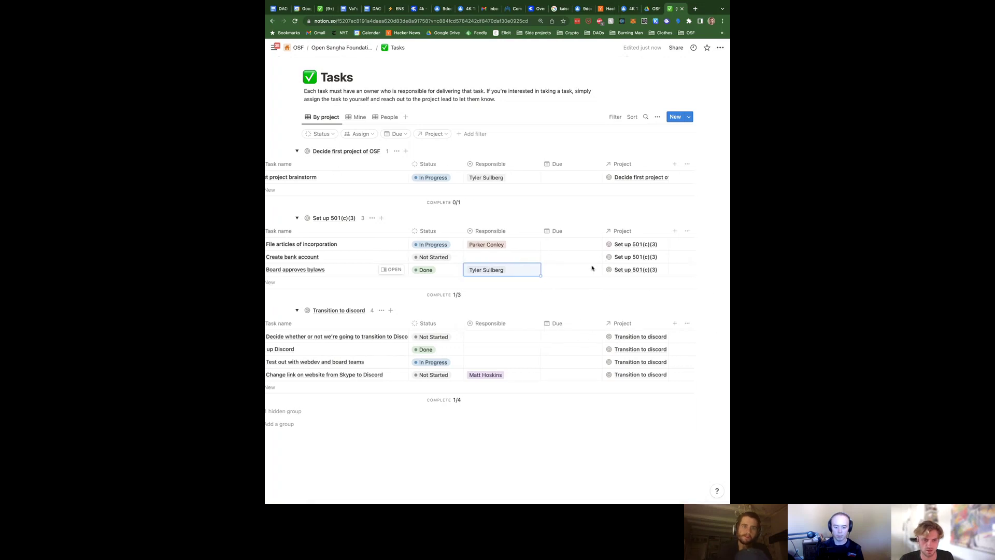
scroll(581, 265, "left", 2)
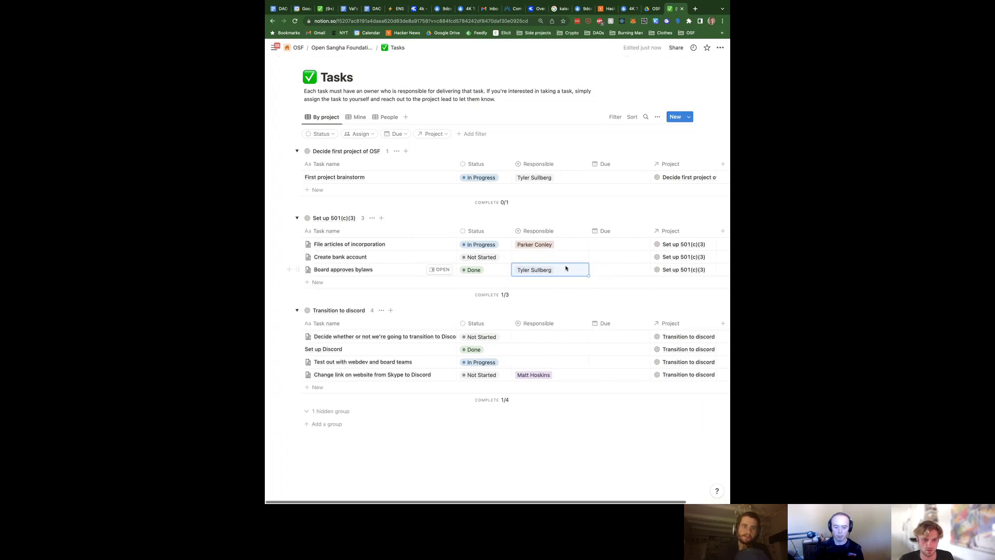
left_click(548, 337)
left_click(549, 362)
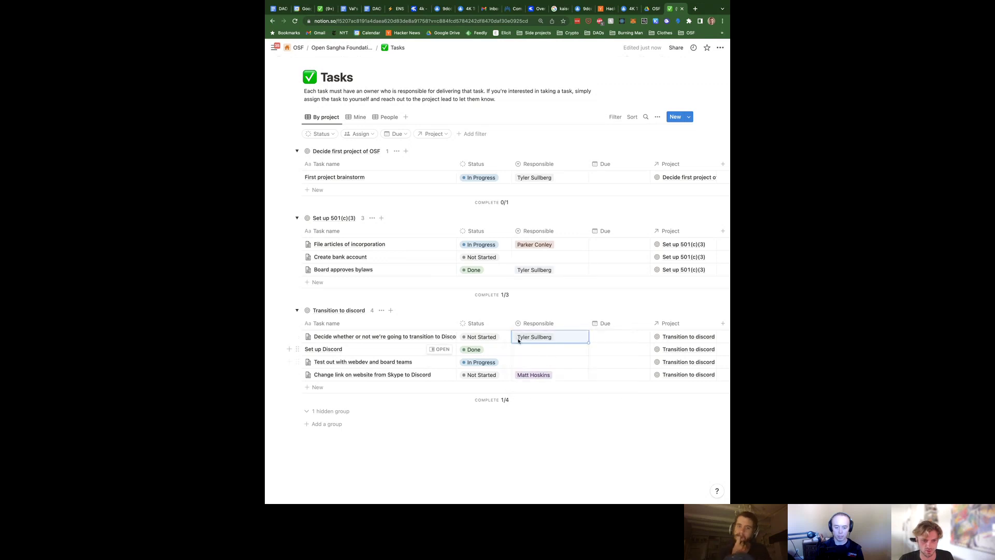
left_click(500, 337)
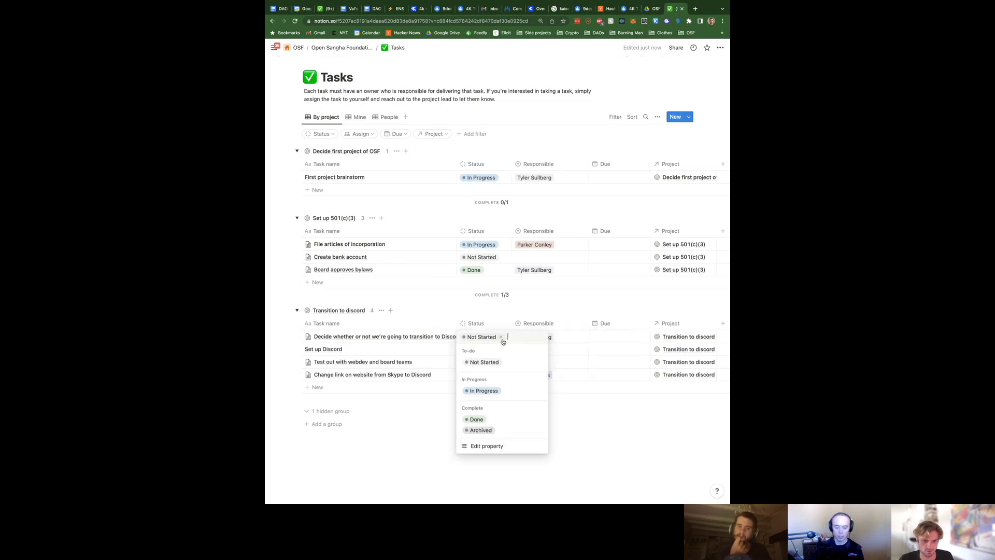
left_click(487, 421)
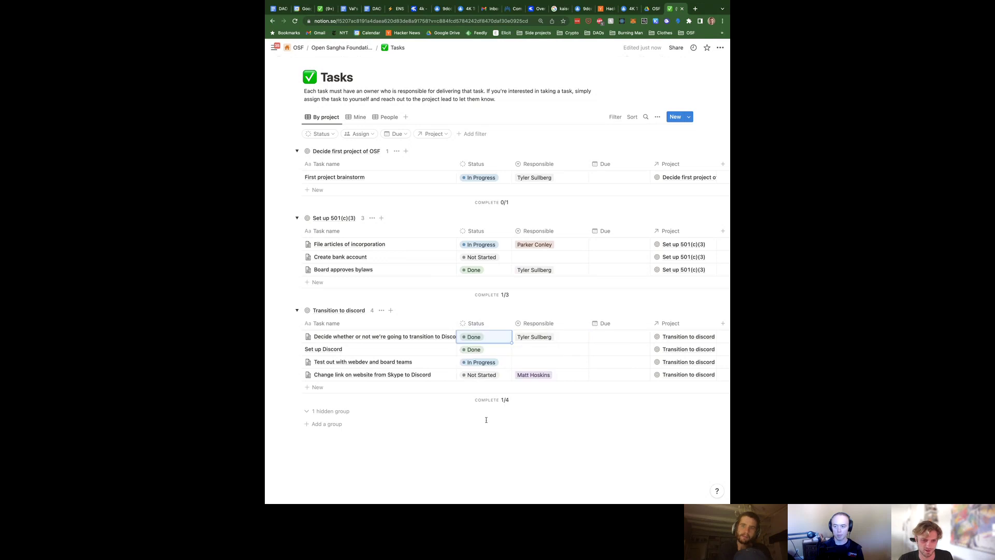
Assign owners to the Set up Discord and webdev testing tasks
left_click(542, 347)
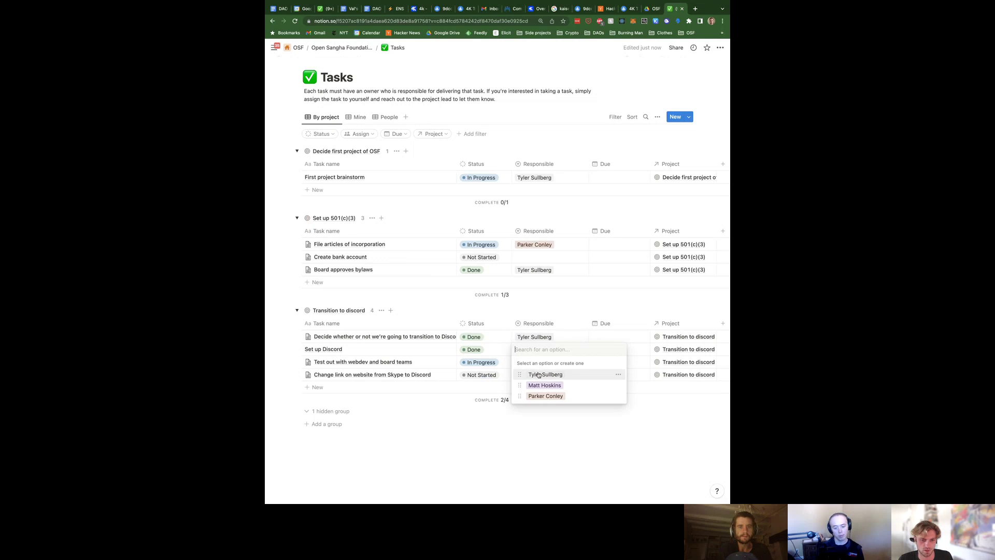
left_click(547, 397)
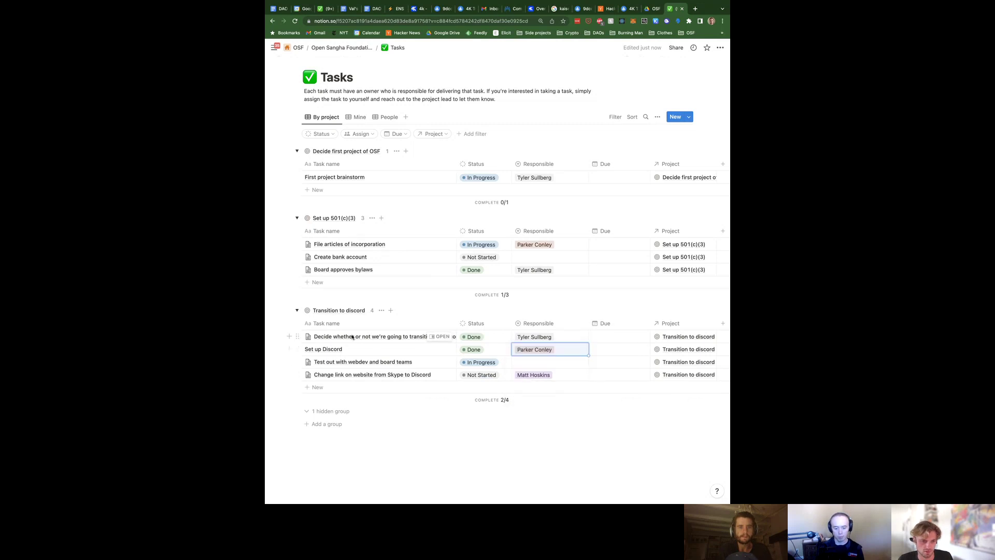
scroll(523, 365, "right", 2)
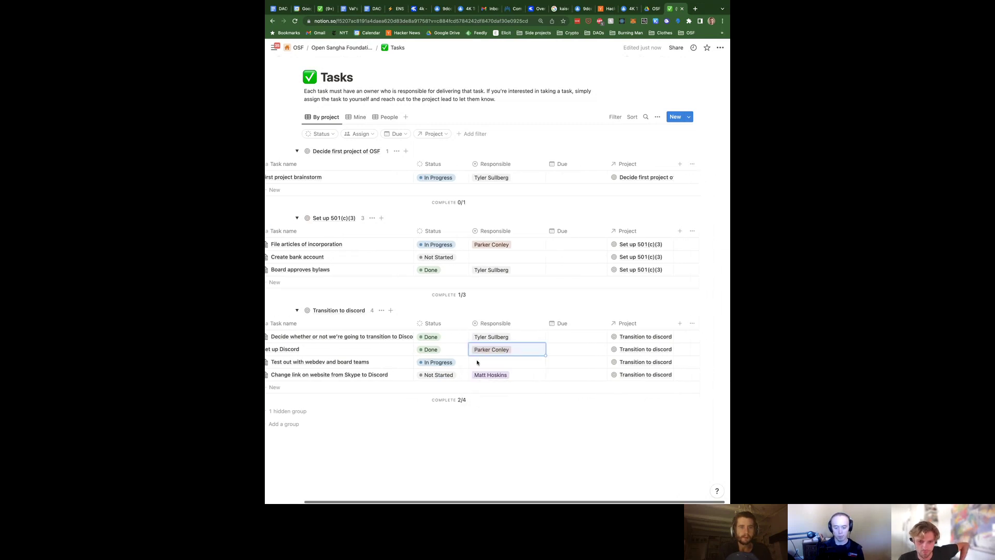
scroll(556, 367, "left", 2)
left_click(557, 367)
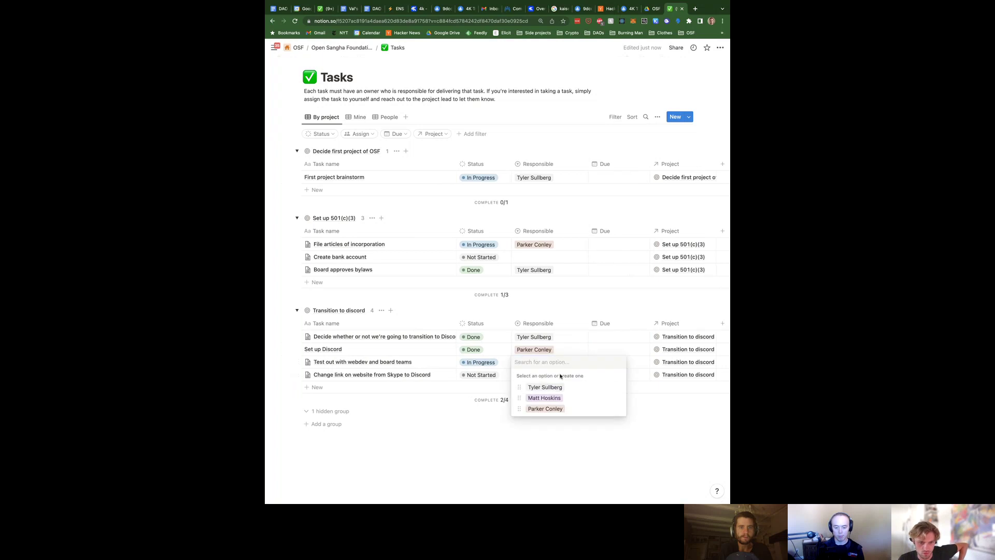
left_click(541, 387)
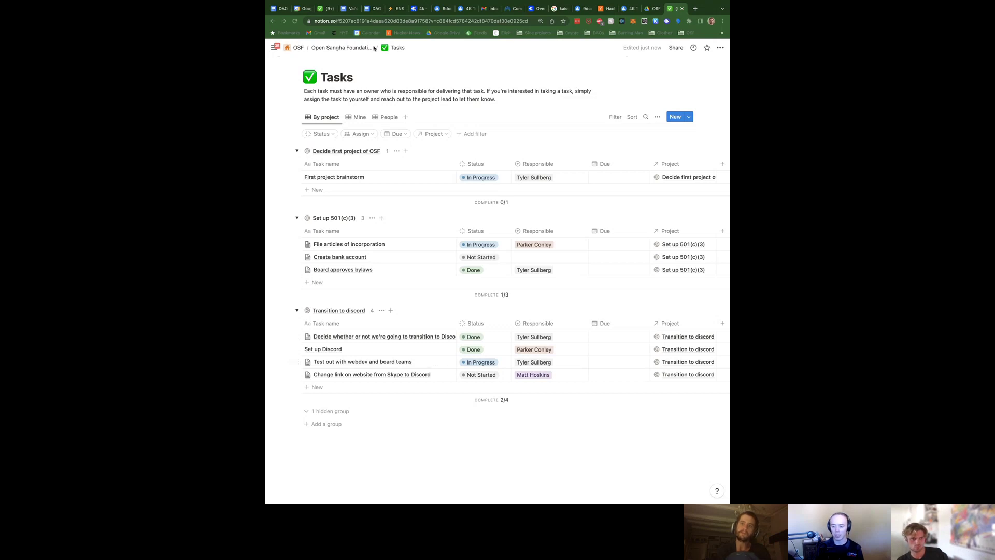
Open the 2022-10-24 'Meeting Notes: First project brainstorm' page from Meeting Notes as a full page
left_click(338, 48)
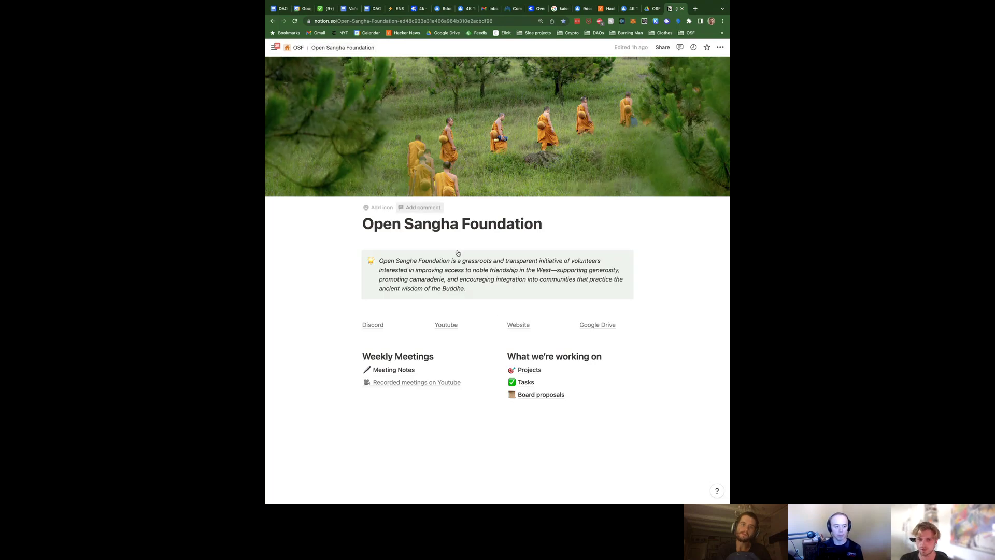
left_click(388, 371)
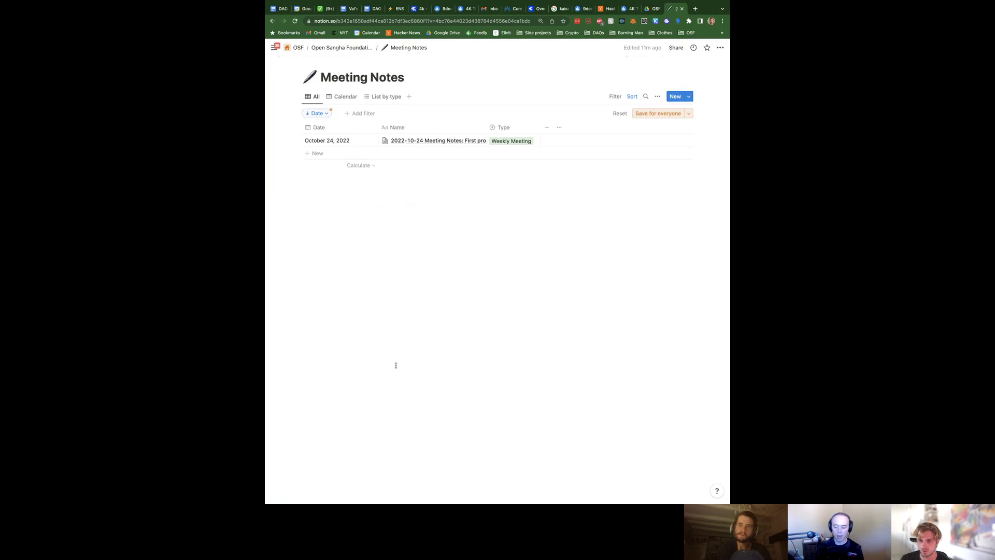
left_click(469, 141)
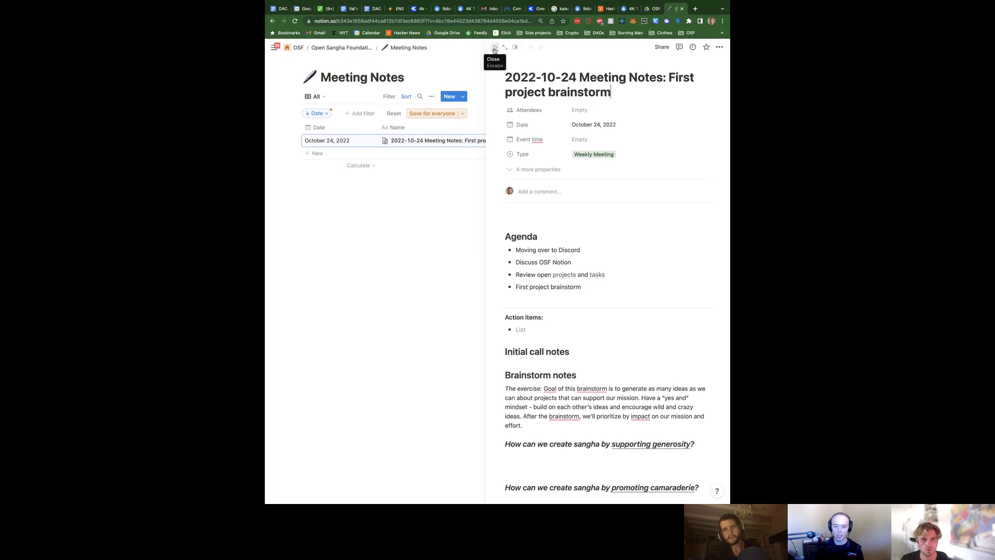
scroll(544, 228, "down", 3)
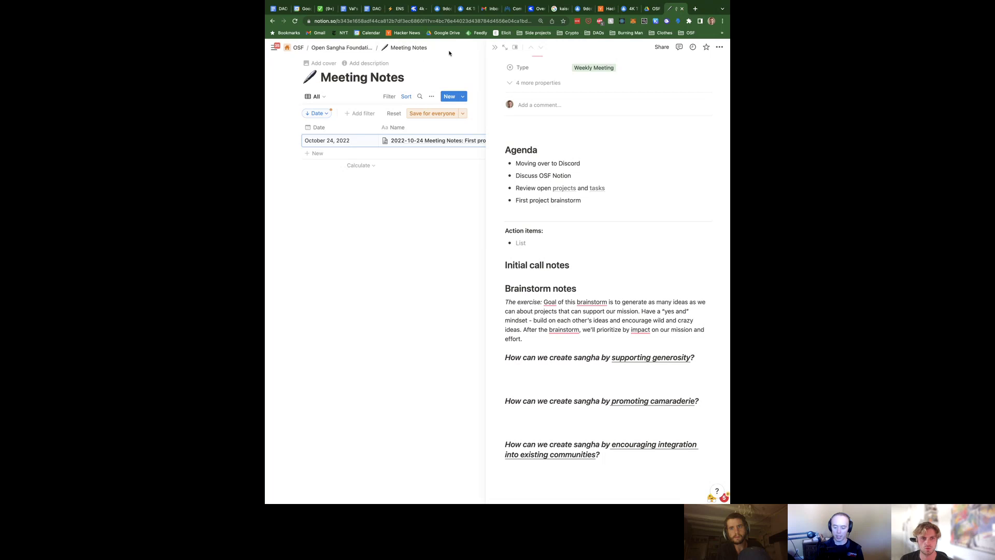
left_click(505, 47)
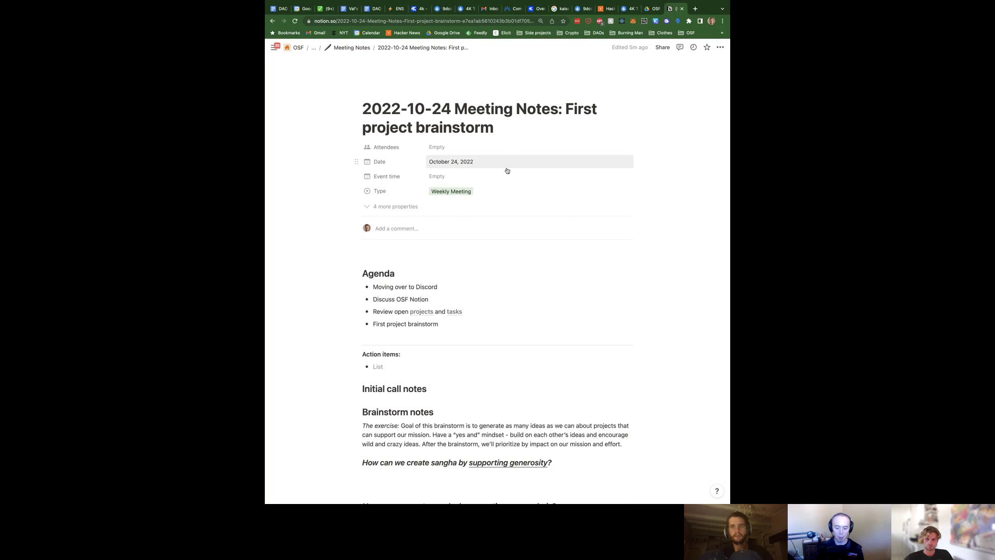
Write "We're going to move to Discord" on a new line under Initial call notes
left_click(439, 385)
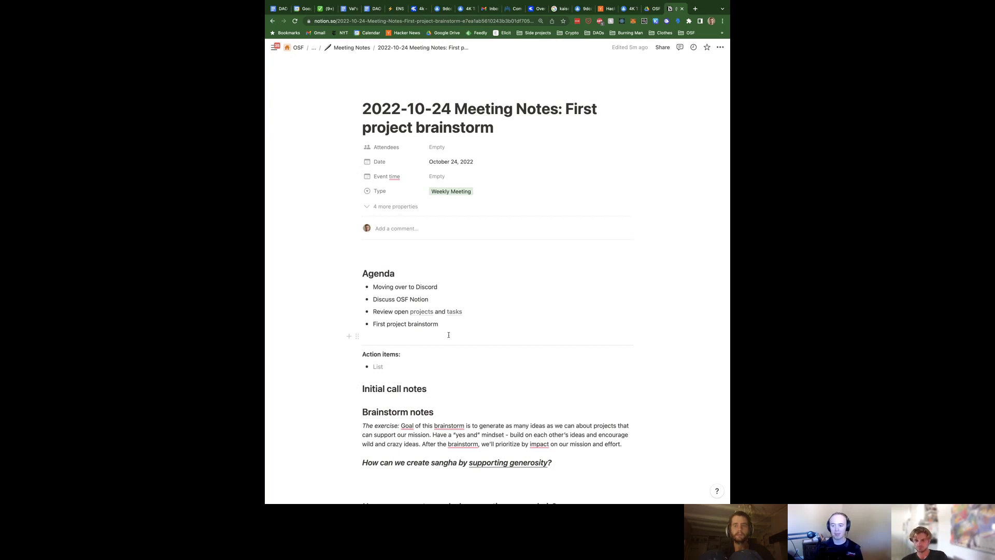
scroll(449, 334, "down", 3)
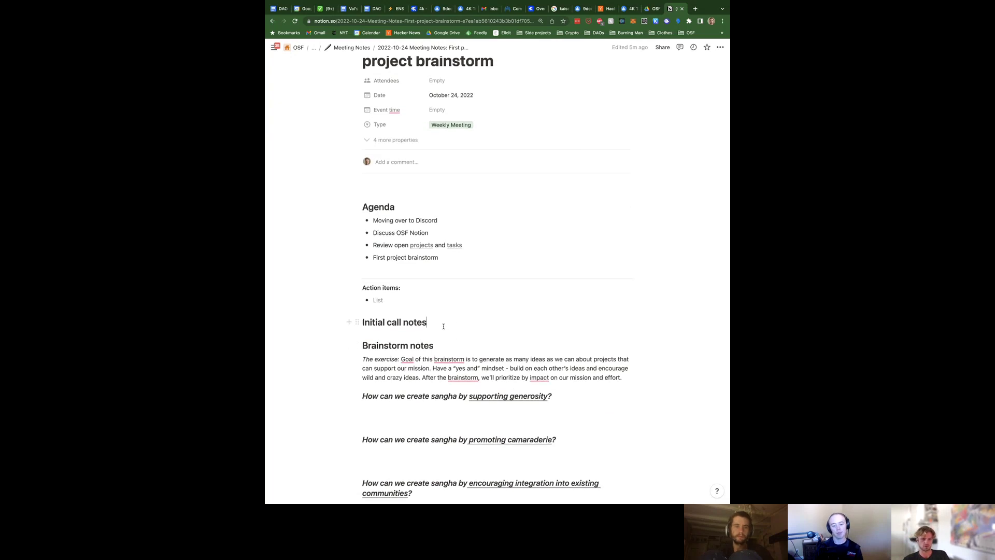
key("Return")
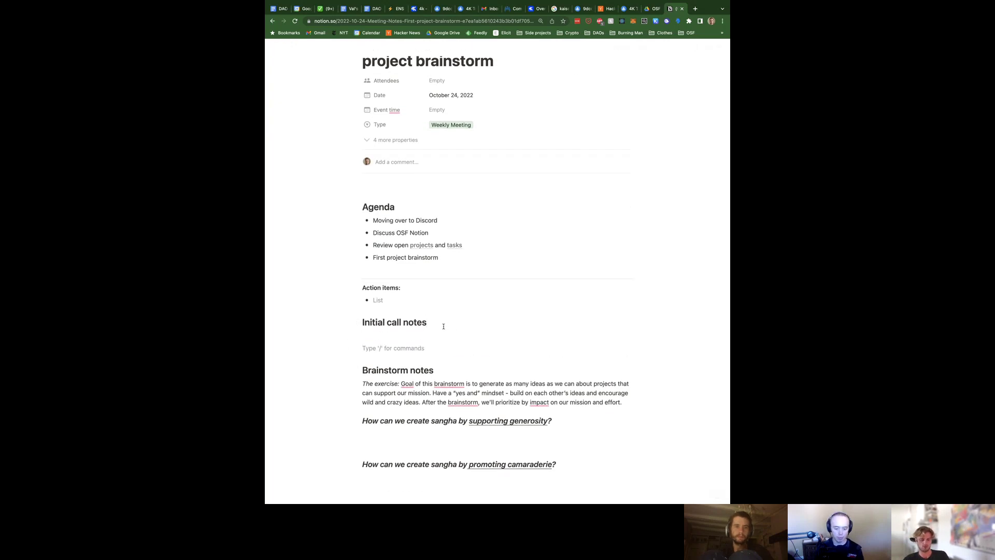
type("We")
key("BackSpace")
key("BackSpace")
key("BackSpace")
key("Return")
type("We")
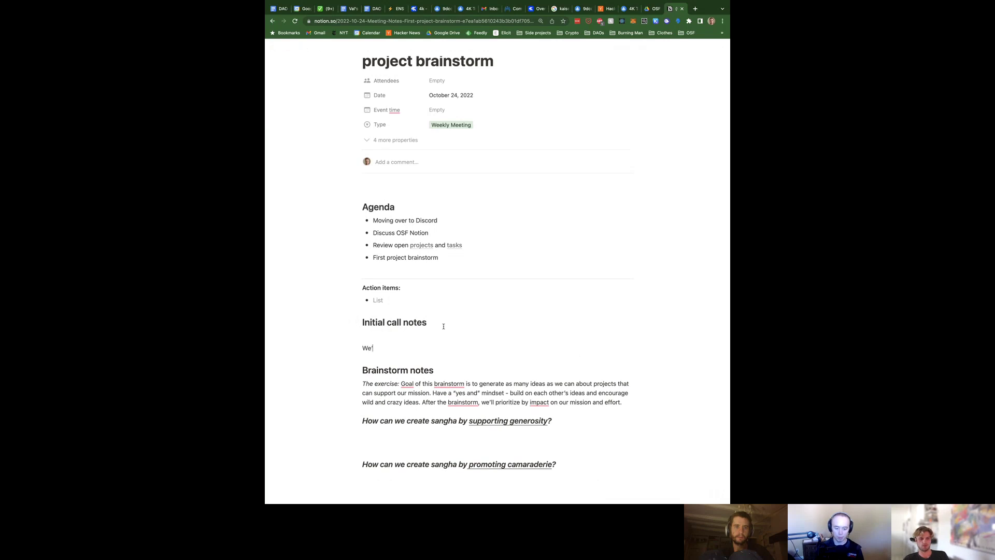
type("'re g")
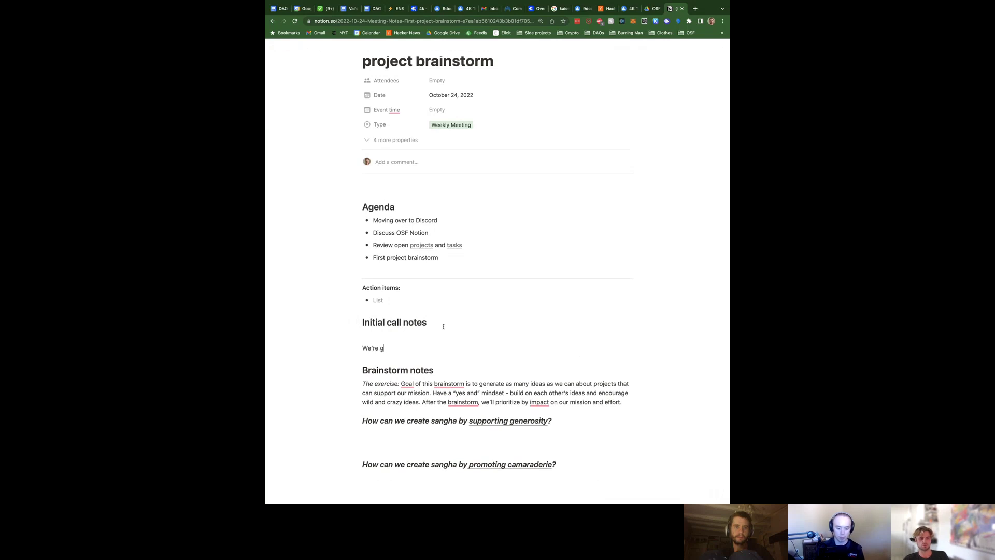
type("oing to move to Discord")
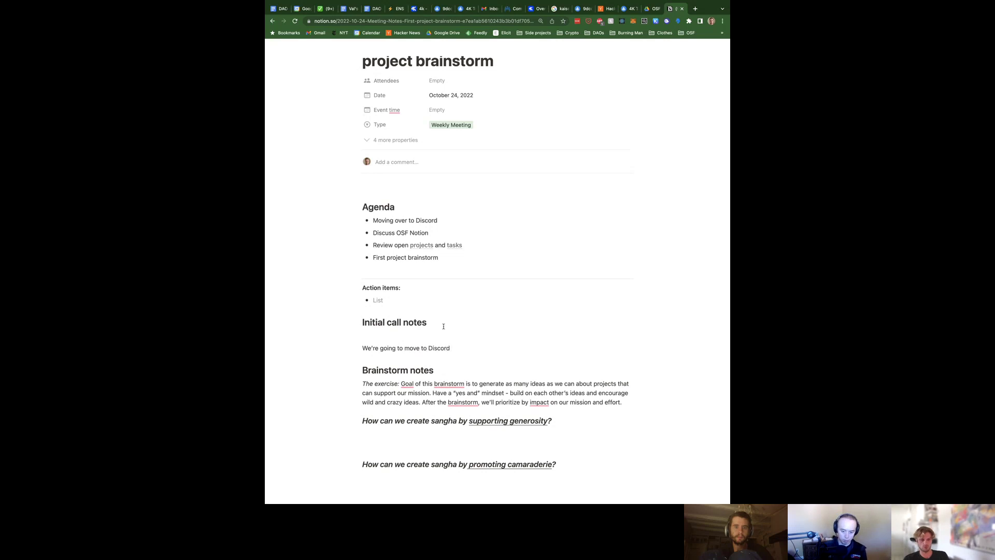
Delete the Initial call notes heading and paste the Discord sentence as the first action item
key("super+shift+Left")
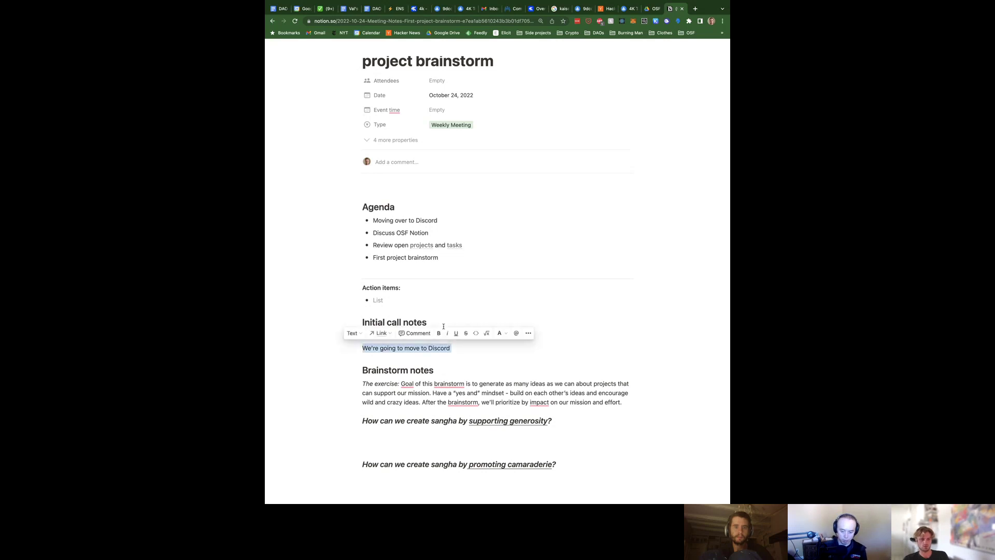
key("Right")
key("super+shift+Left")
key("super+c")
key("BackSpace")
key("BackSpace")
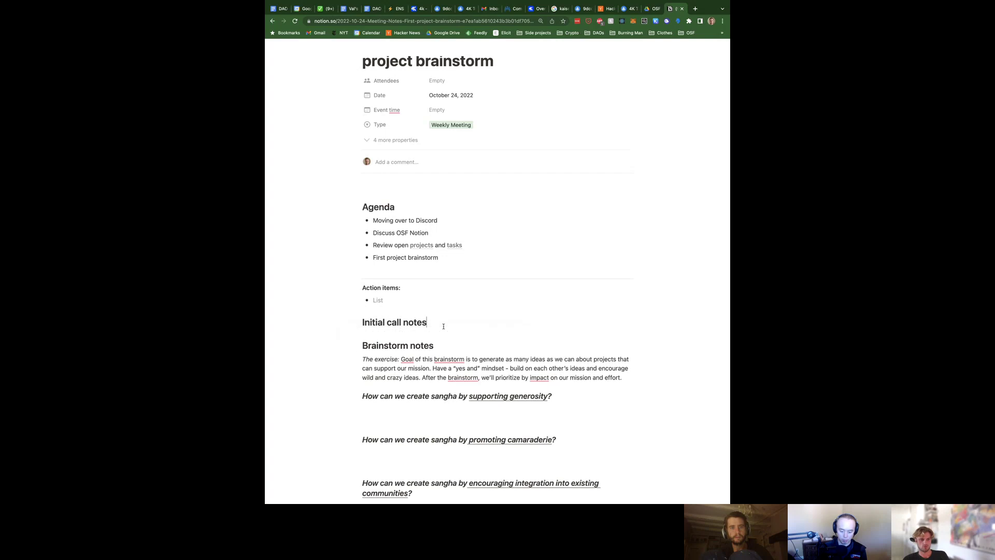
key("super+shift+Left")
key("BackSpace")
key("BackSpace")
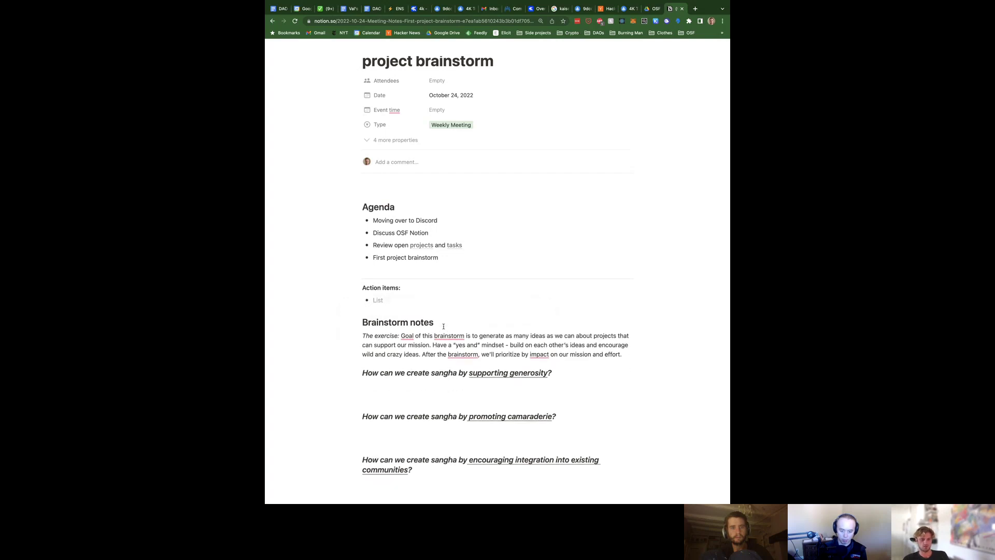
key("super+v")
Start a second action item and change the first to "move from Skype to Discord"
key("Return")
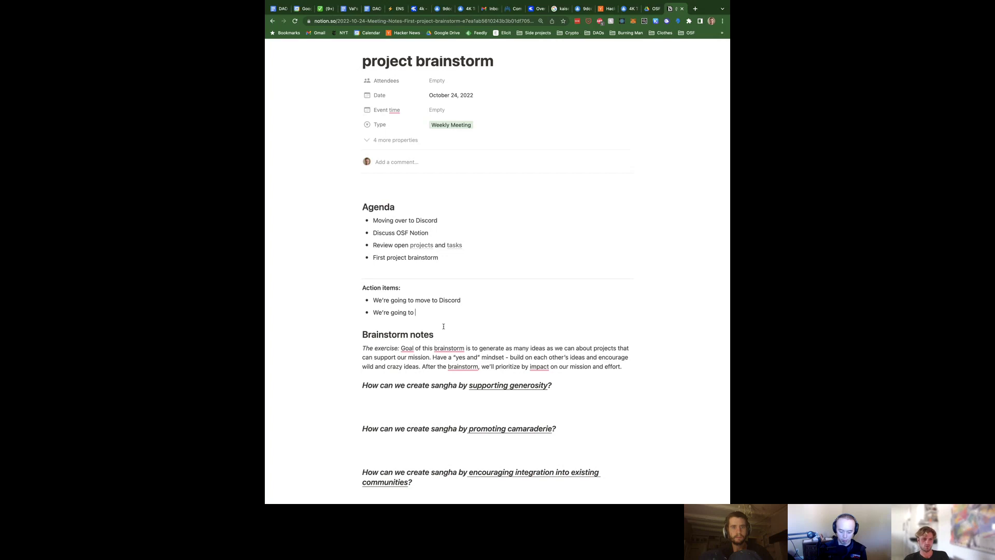
left_click(431, 300)
type("from S")
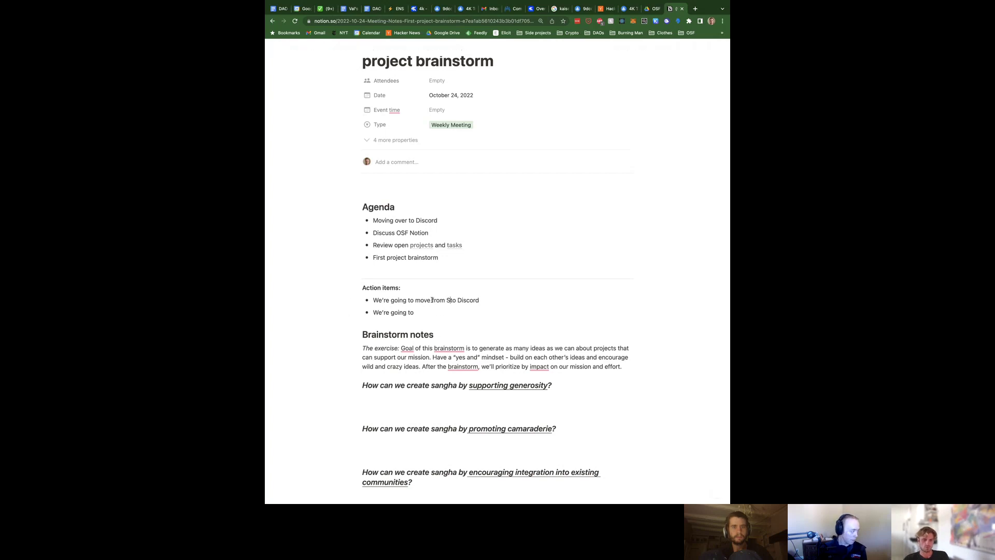
type("kype")
Add an indented sub-point that a team member will remind Skype folks to move to Discord
key("Return")
key("Tab")
type("Joe is ")
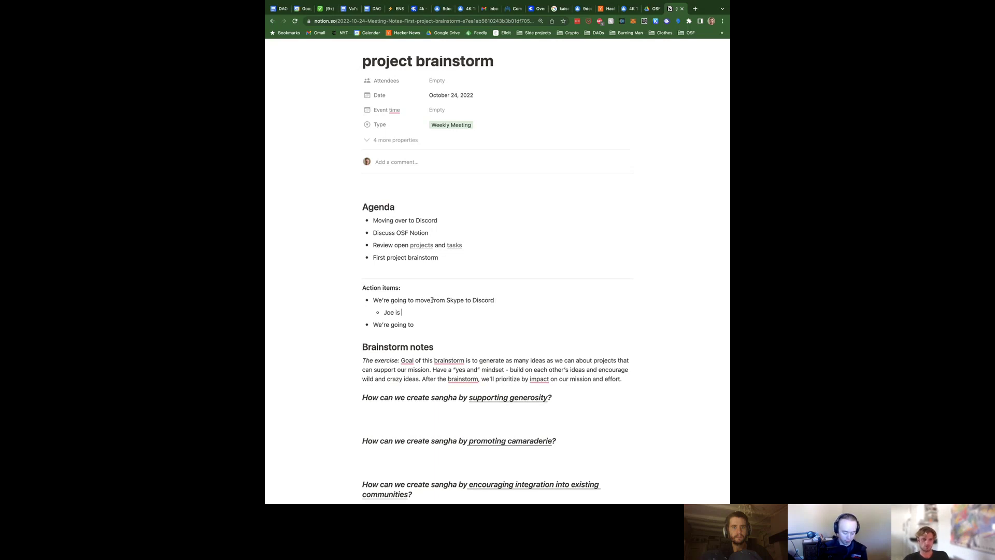
type("going to remind folks in")
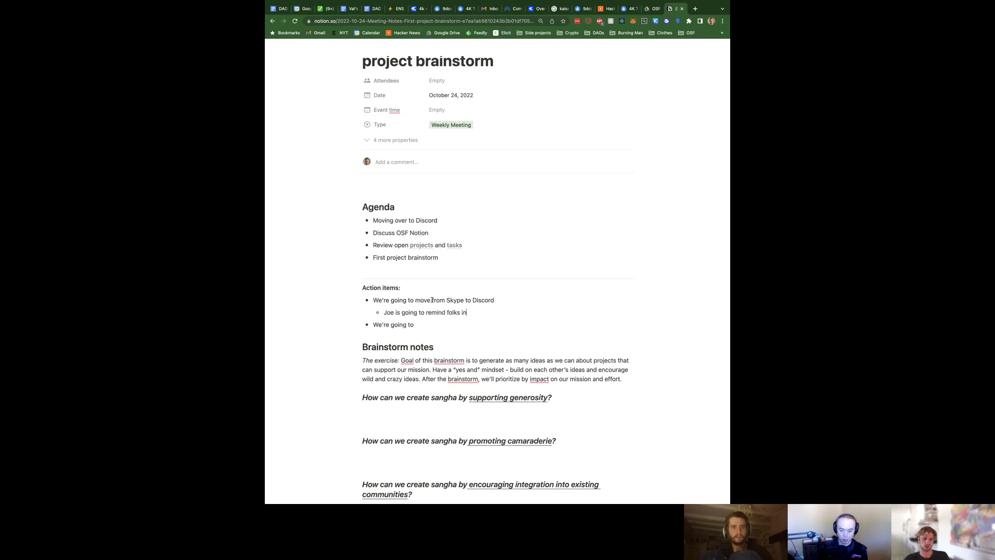
type(" Skype to m")
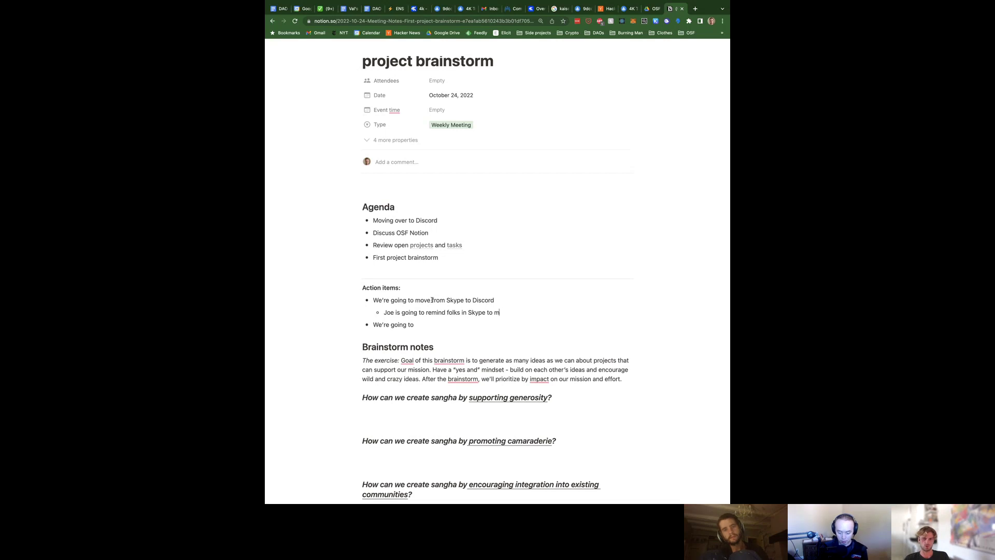
key("BackSpace")
type("go on Discord")
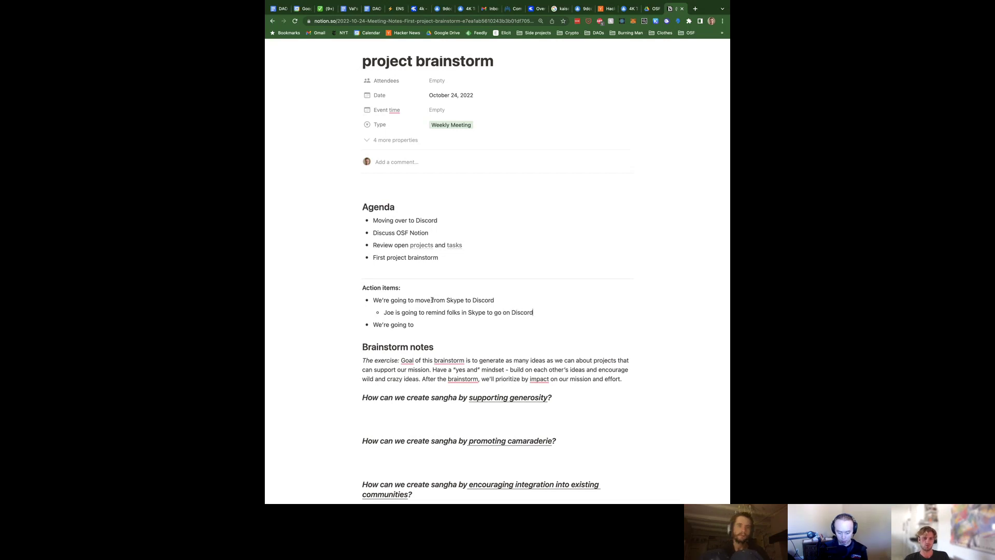